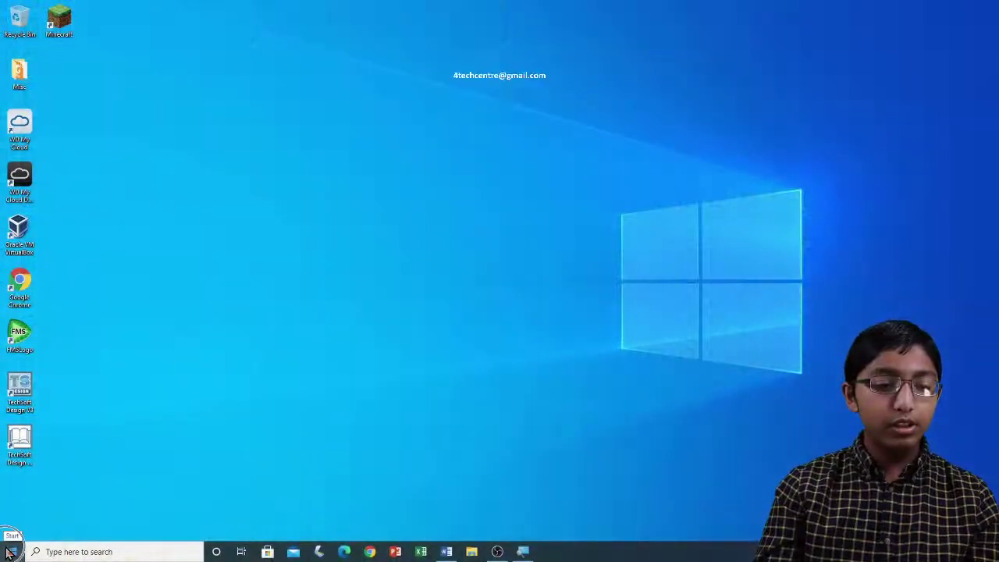
Step: Launch Paint 3D from the Start menu's app list under P
left_click(9, 552)
scroll(74, 462, "down", 10)
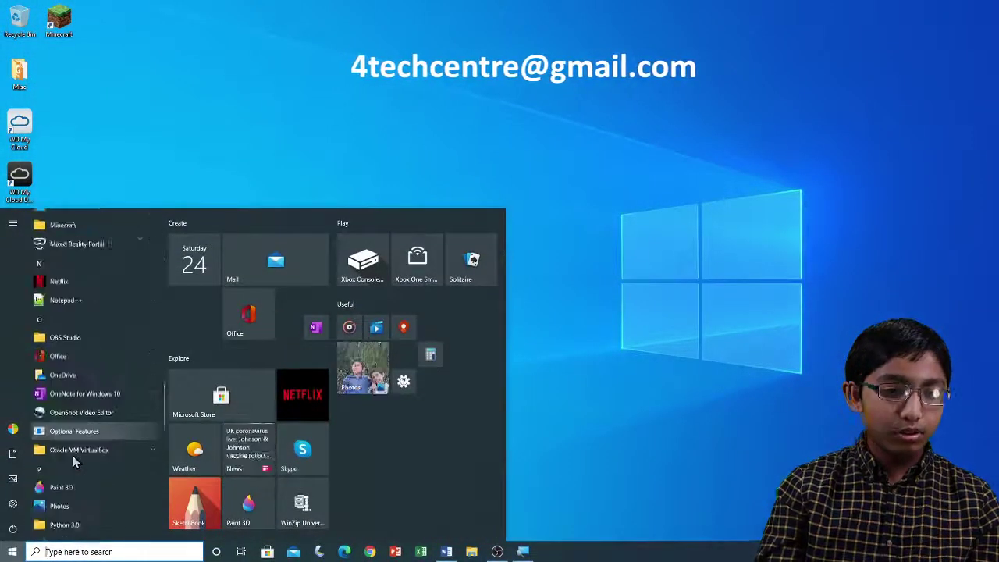
scroll(74, 462, "down", 1)
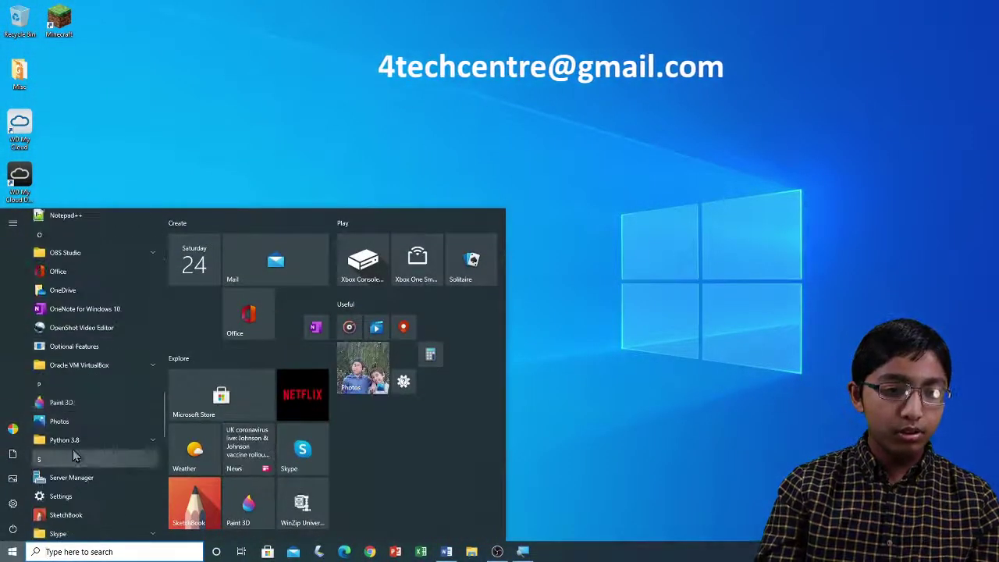
left_click(82, 404)
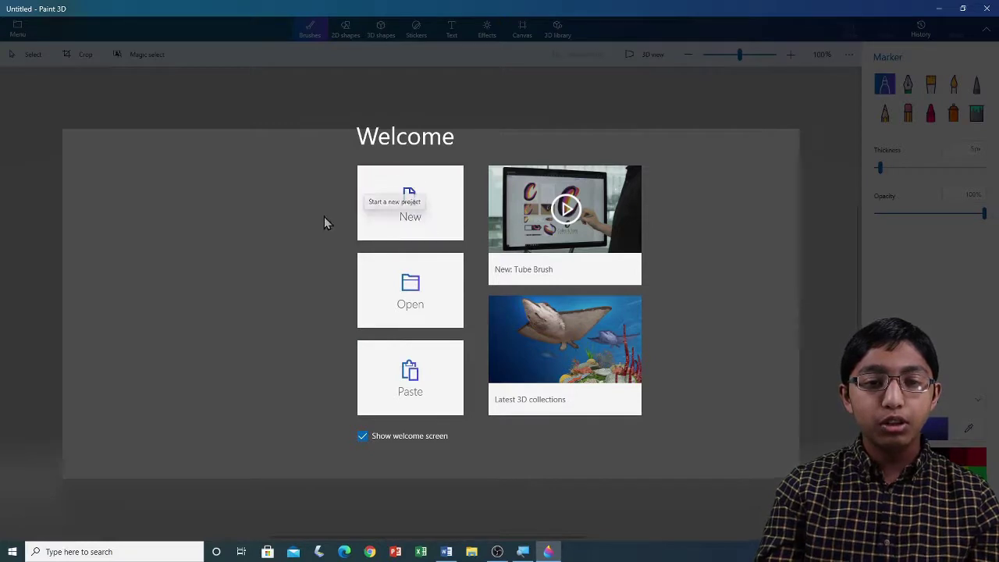
Step: Start a new blank canvas and add the 2D text 'Welcome to Tech Centre!' near the top-left
left_click(405, 198)
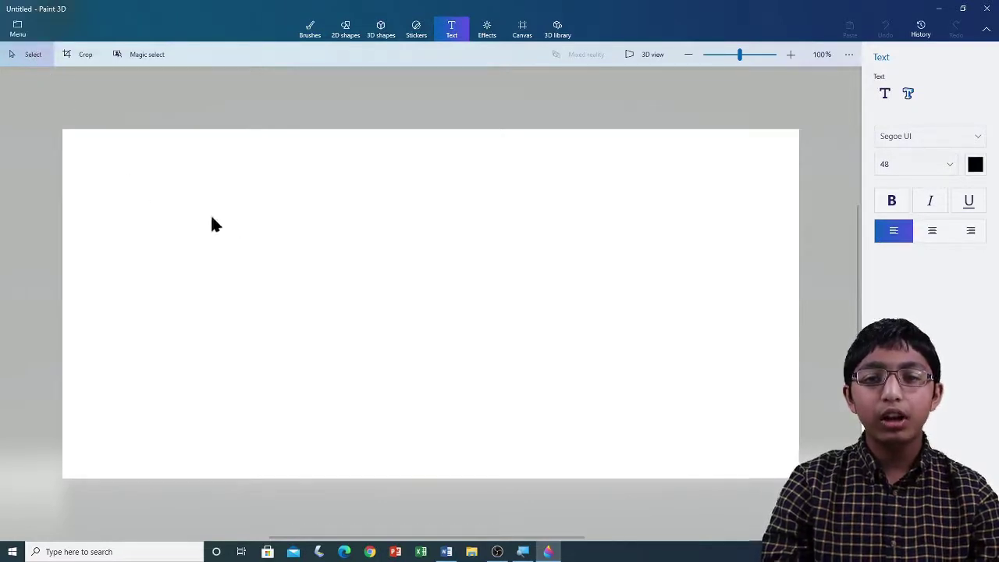
left_click(885, 94)
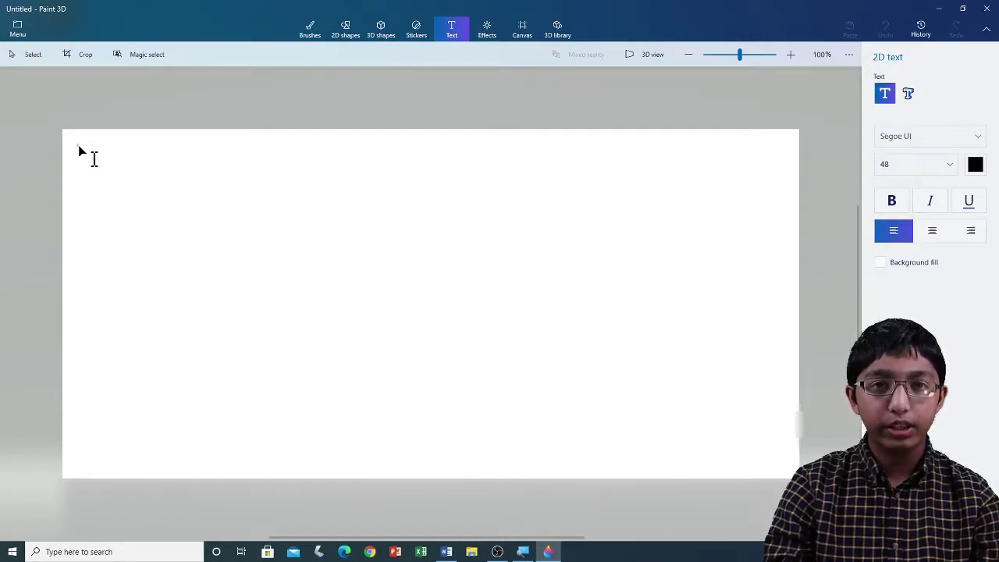
left_click_drag(82, 151, 508, 245)
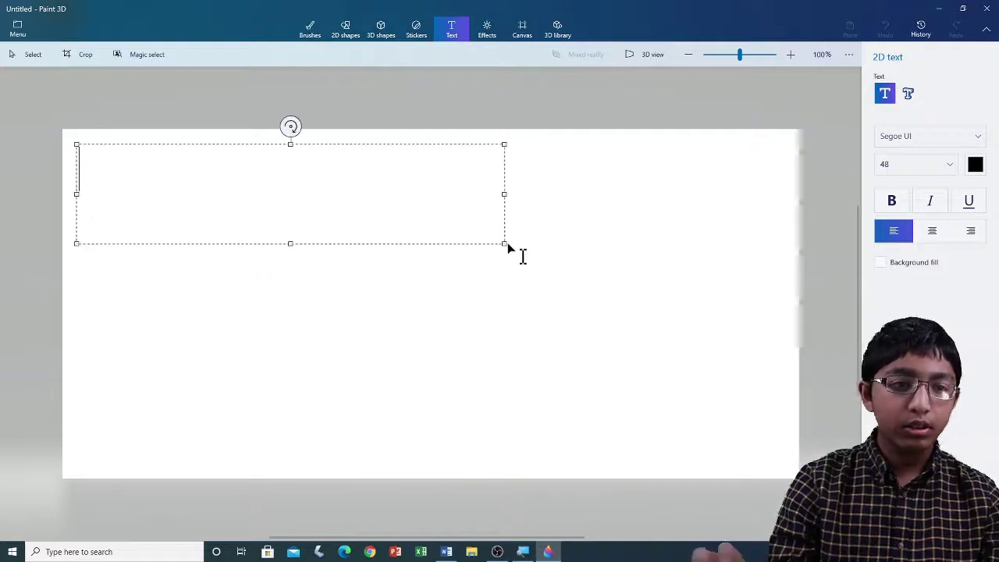
type("We")
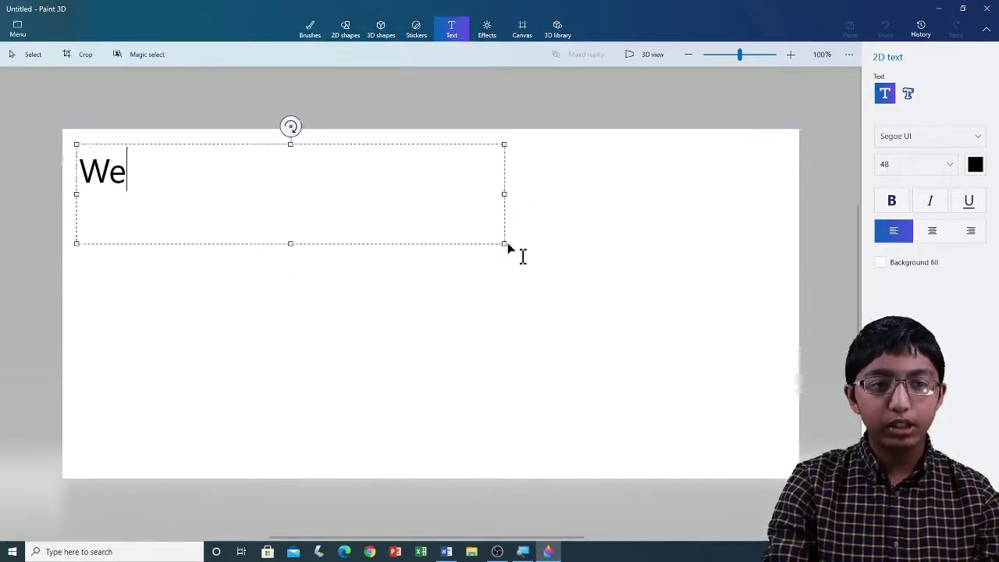
type("lcome to Tec")
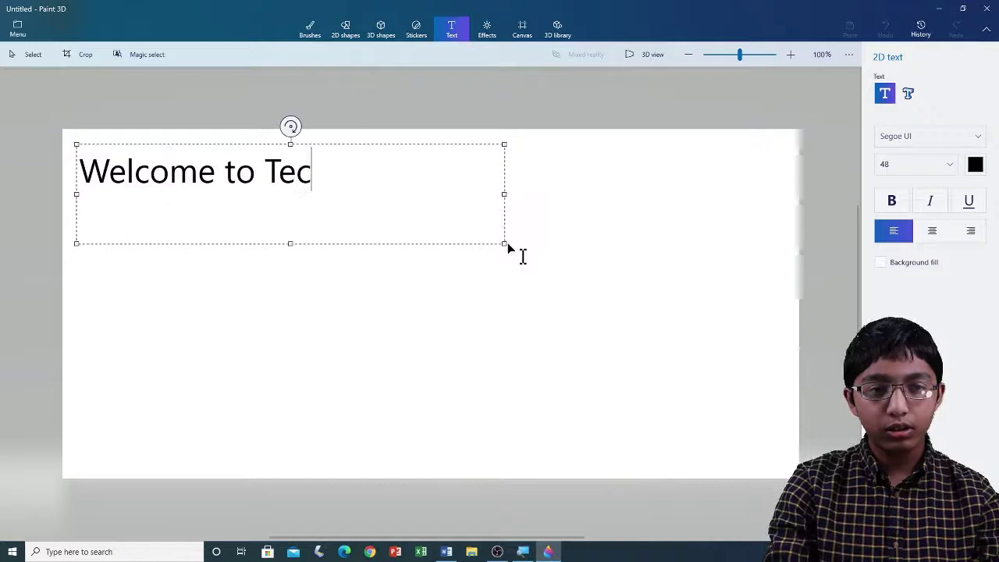
type("h Centre!")
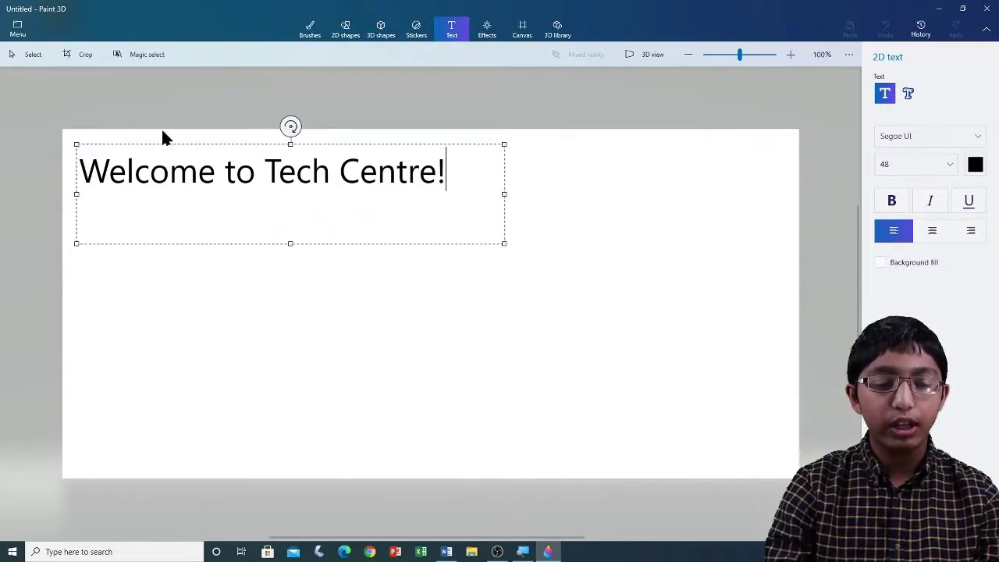
Step: Resize the heading's text box to fit the text
left_click_drag(502, 194, 460, 202)
left_click_drag(270, 242, 272, 207)
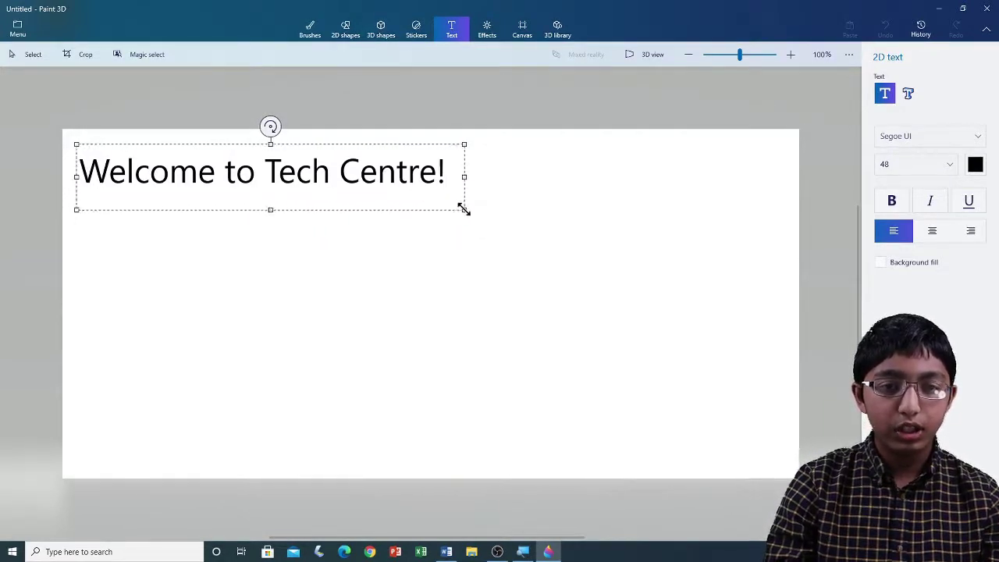
left_click_drag(464, 209, 528, 233)
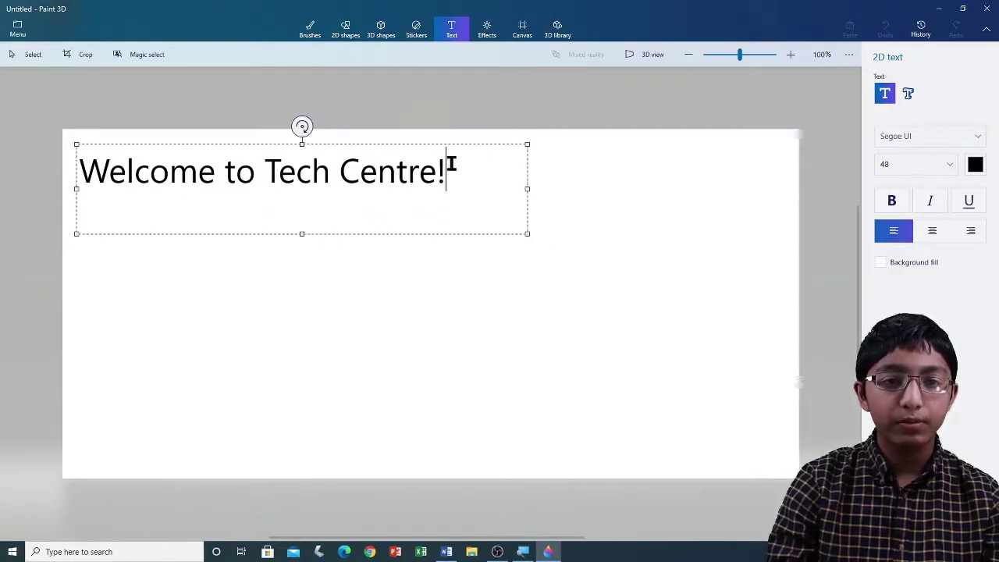
Step: Set the whole heading line in Calibri at size 72
left_click_drag(448, 166, 84, 162)
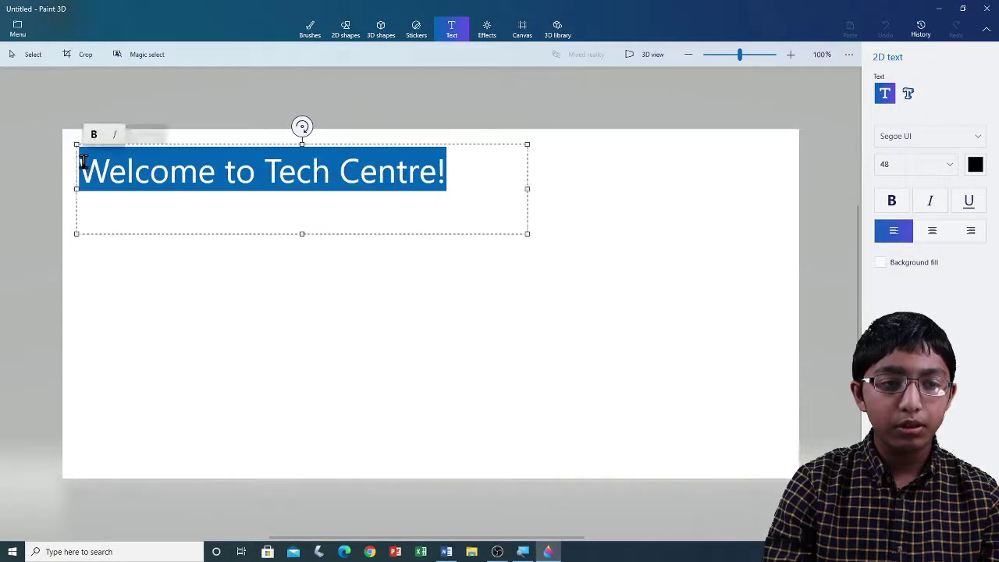
left_click(897, 137)
scroll(899, 139, "down", 1)
scroll(899, 139, "up", 4)
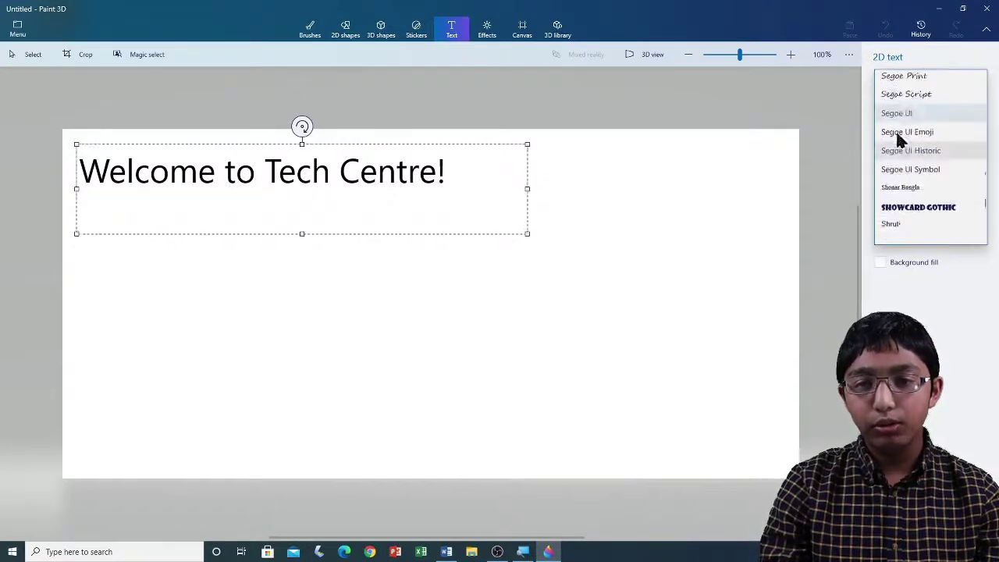
scroll(899, 139, "down", 5)
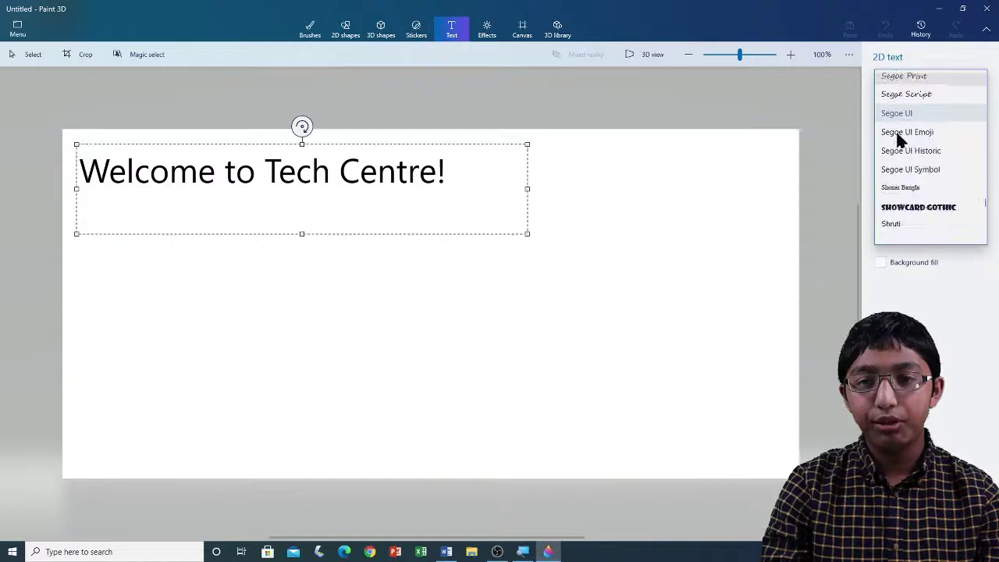
scroll(910, 141, "up", 20)
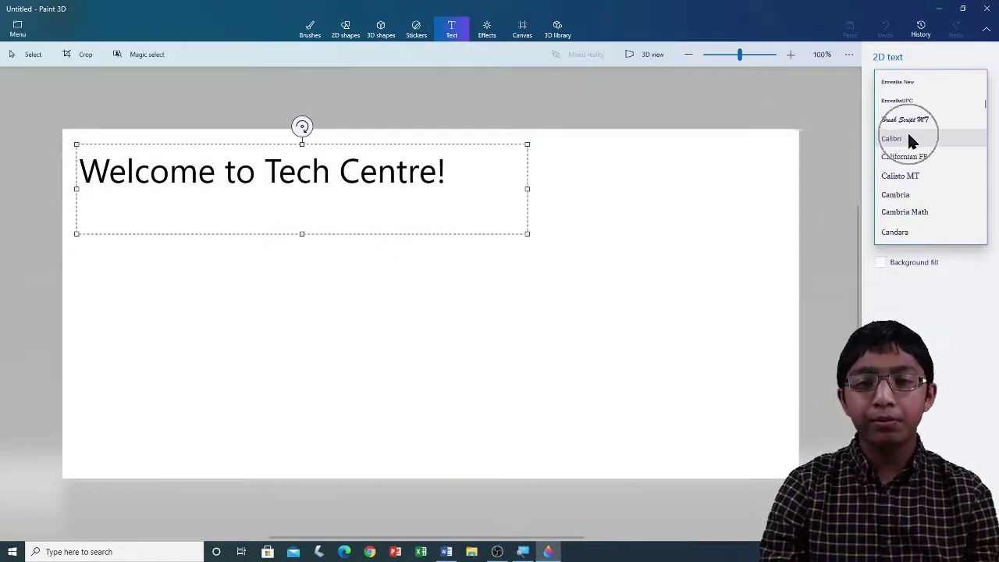
left_click(910, 139)
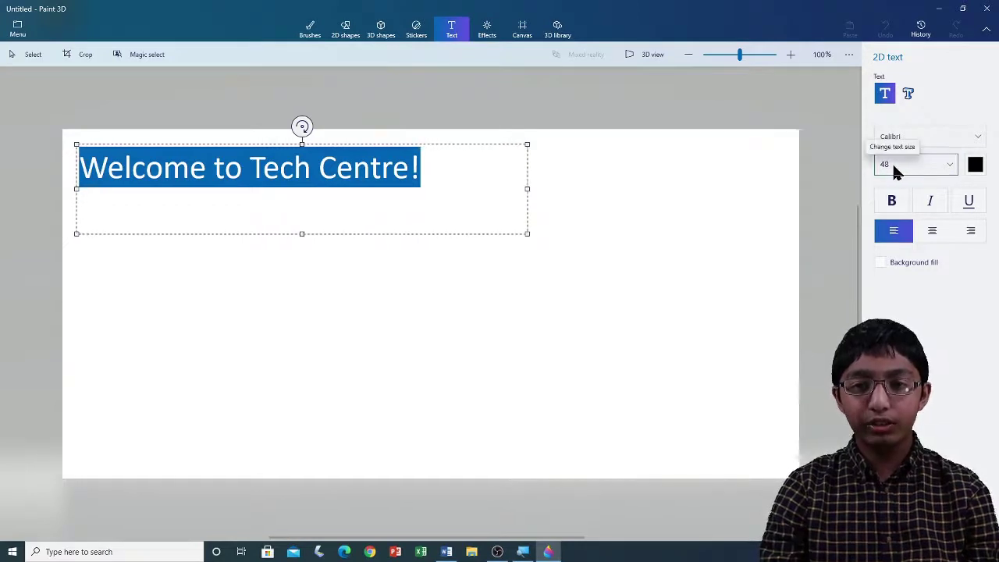
left_click(895, 170)
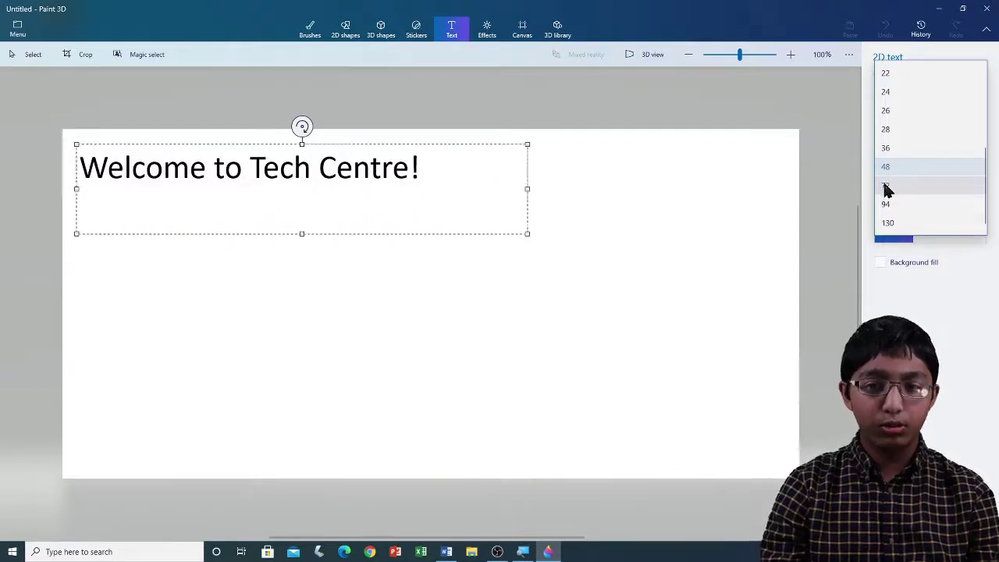
left_click(906, 190)
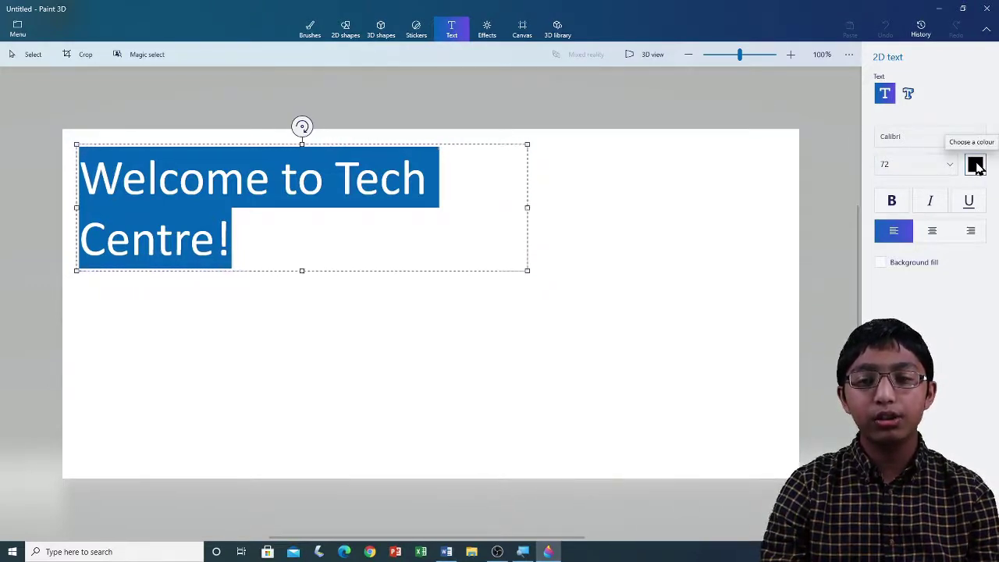
Step: Colour the heading orange and make it bold, italic and underlined
left_click(976, 165)
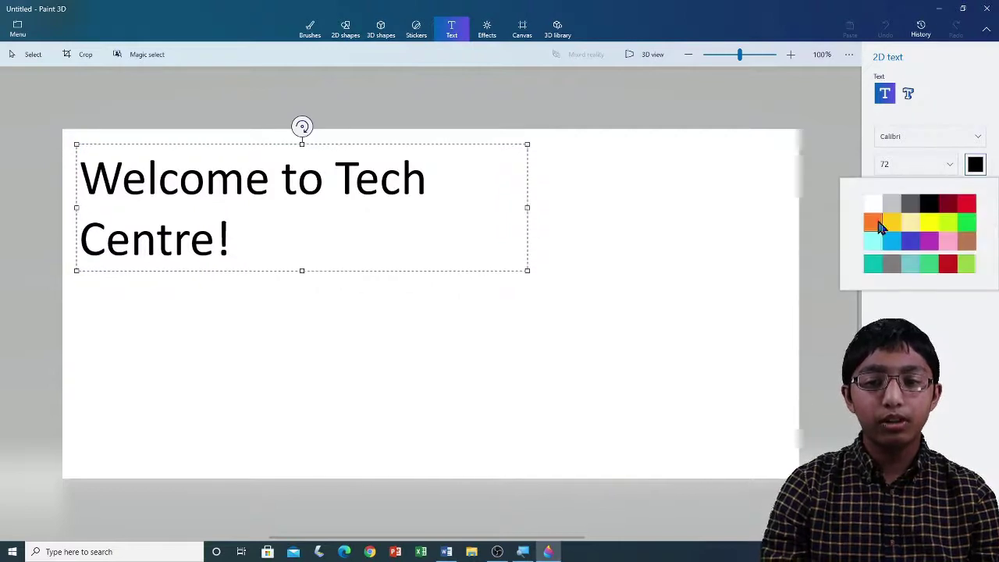
left_click(874, 225)
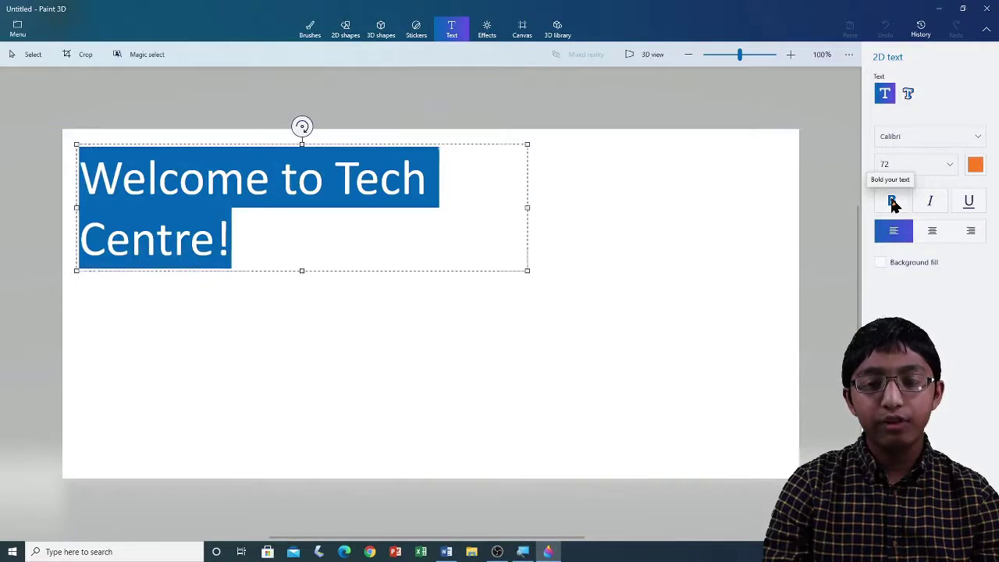
left_click(893, 201)
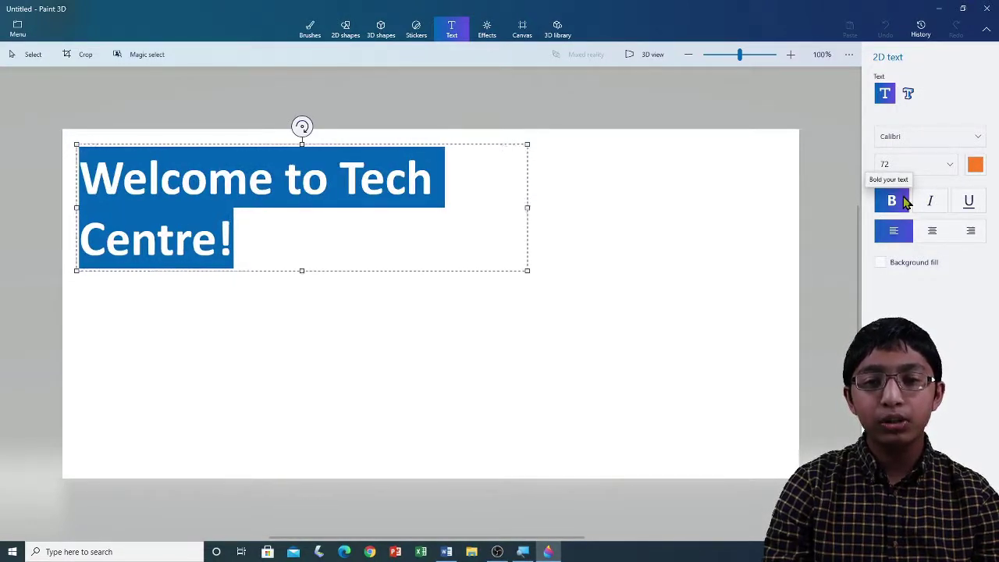
left_click(933, 201)
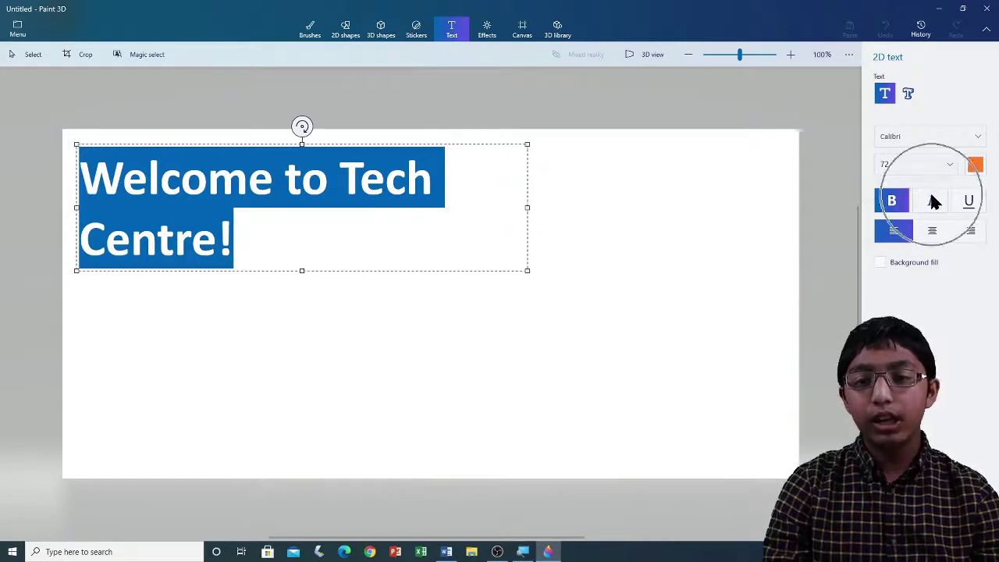
left_click(968, 201)
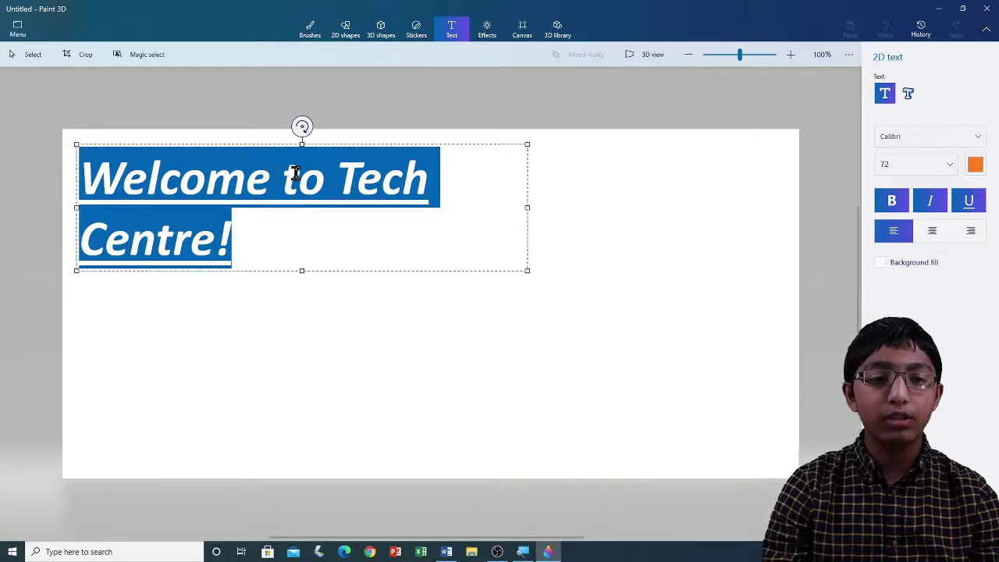
Step: Reselect the heading and switch italic off, leaving it bold and underlined
left_click(295, 173)
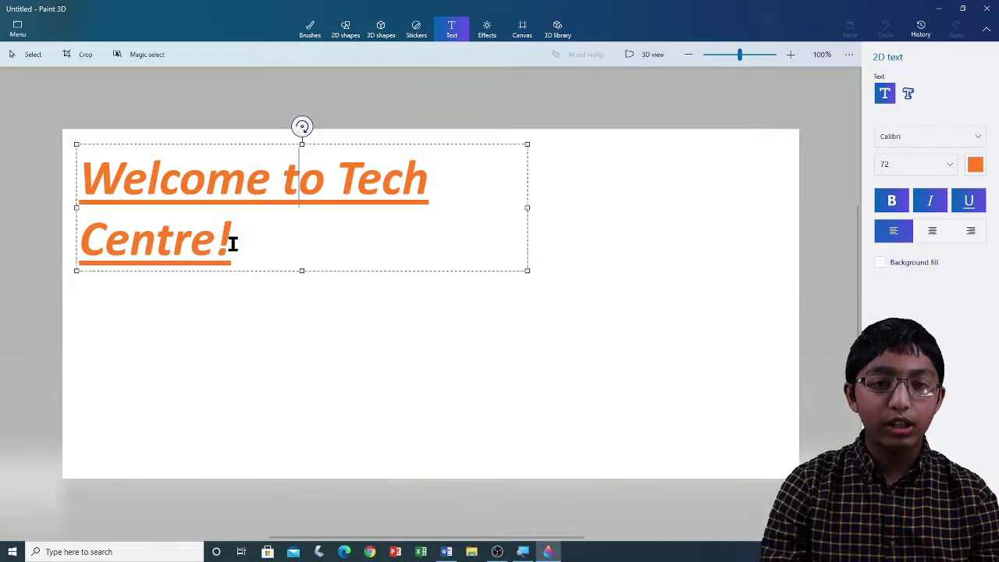
left_click_drag(233, 243, 80, 176)
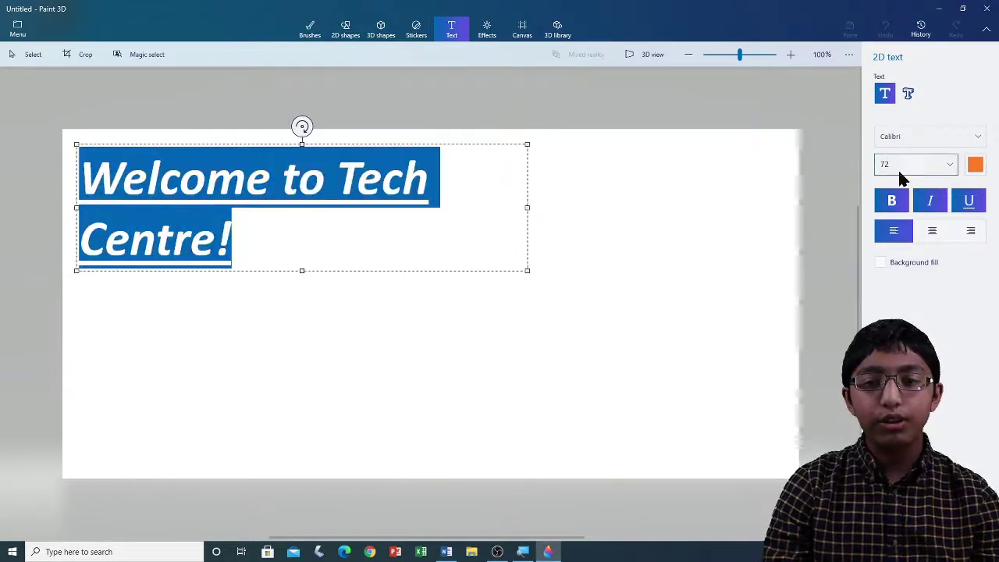
left_click(926, 203)
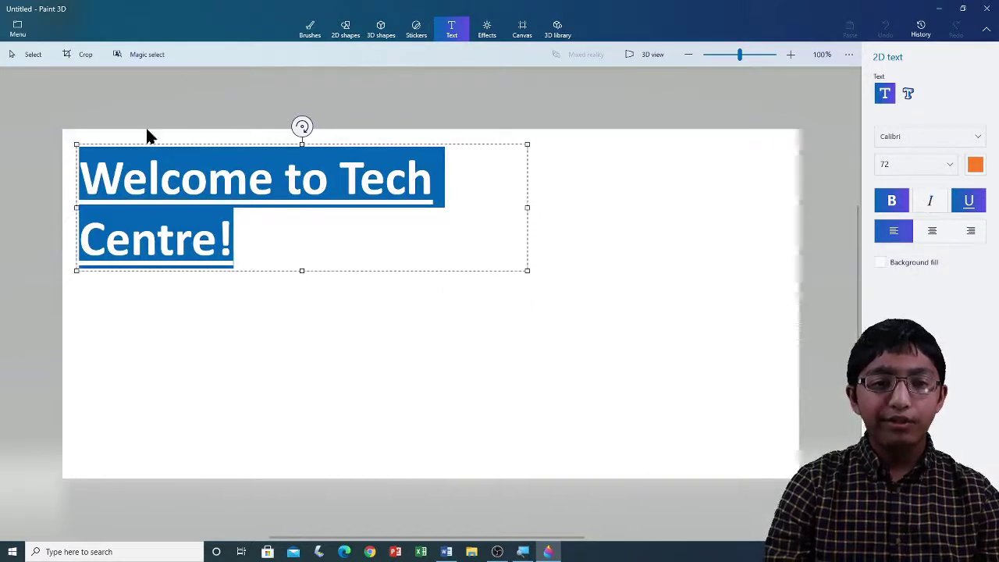
scroll(261, 179, "up", 1)
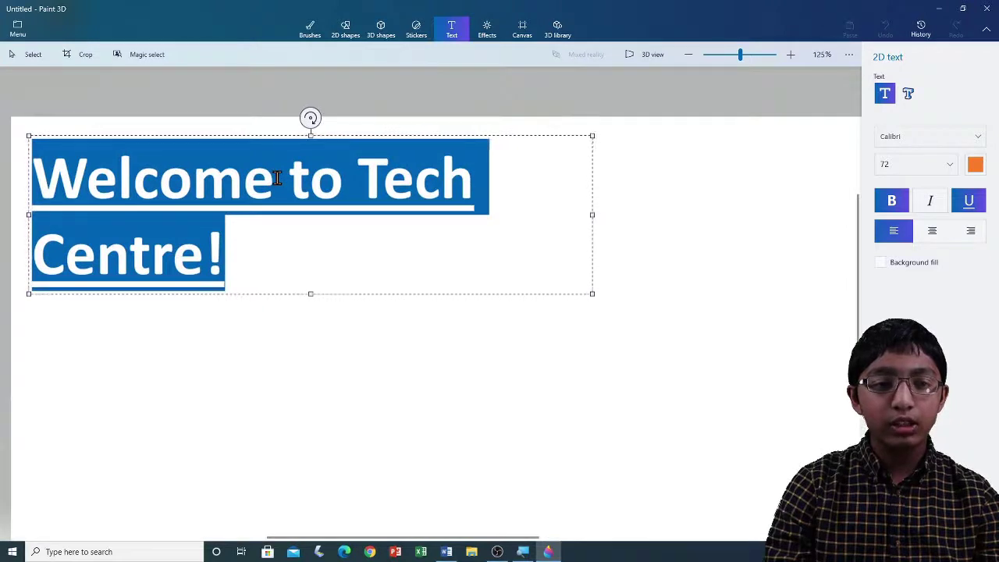
left_click(275, 178)
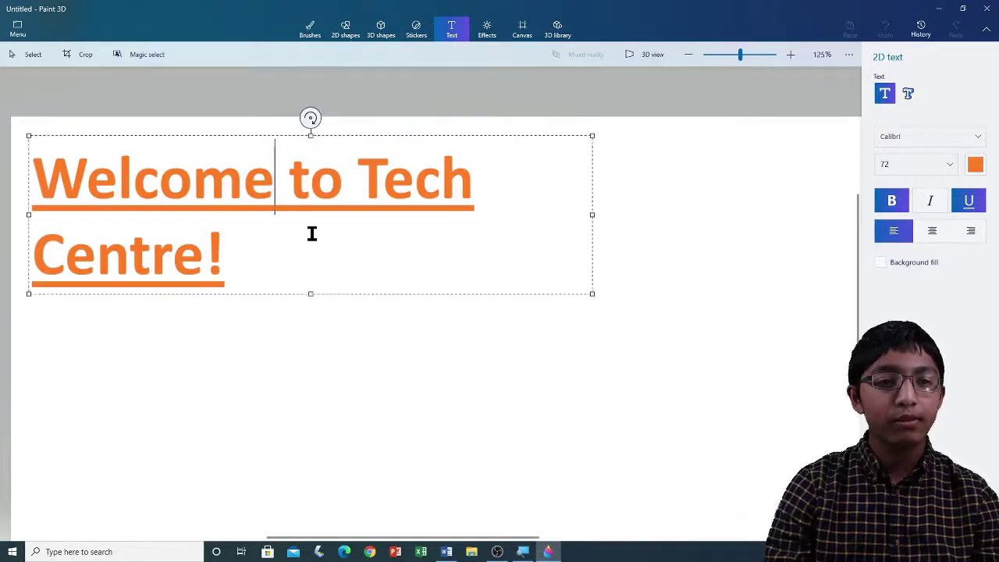
Step: Scroll down to view the heading on a single line in its widened box
scroll(584, 215, "down", 1)
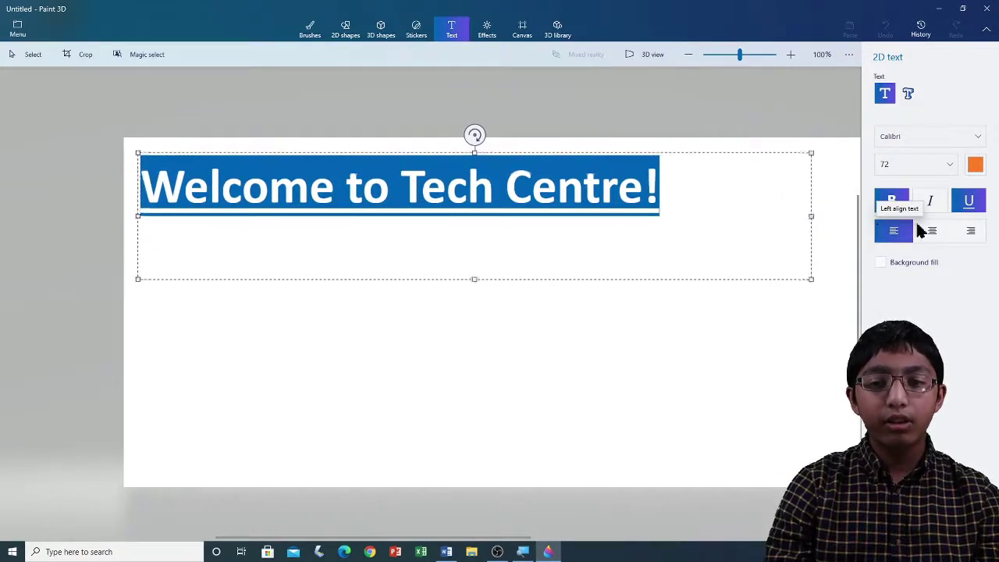
Step: Centre-align the heading within its text box, after briefly trying right alignment
left_click(971, 231)
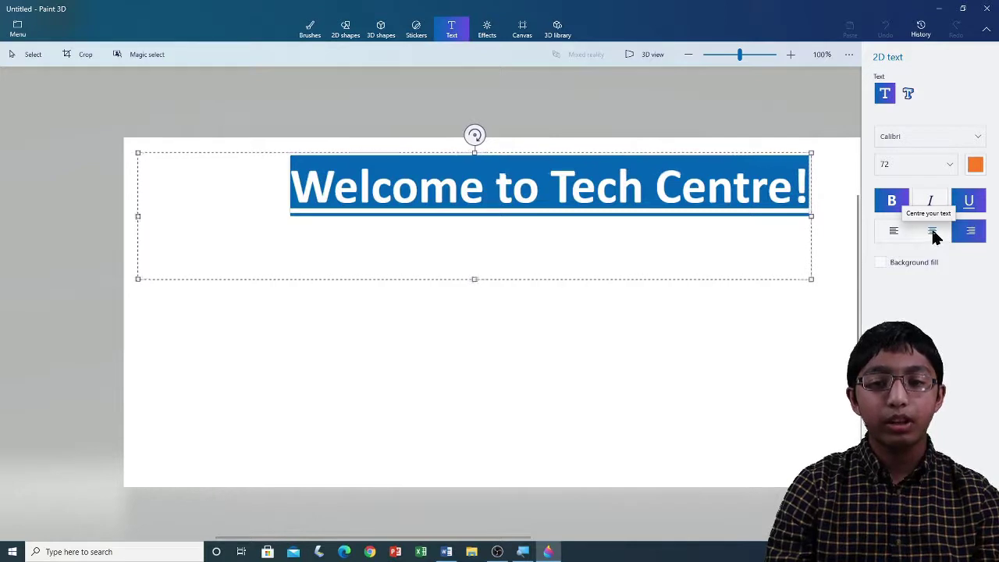
left_click(933, 233)
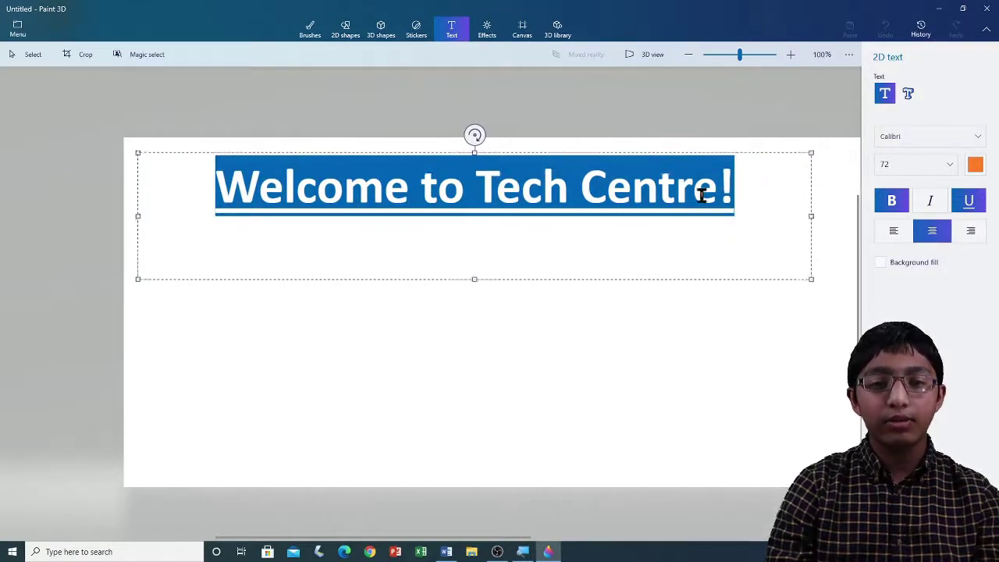
left_click(547, 182)
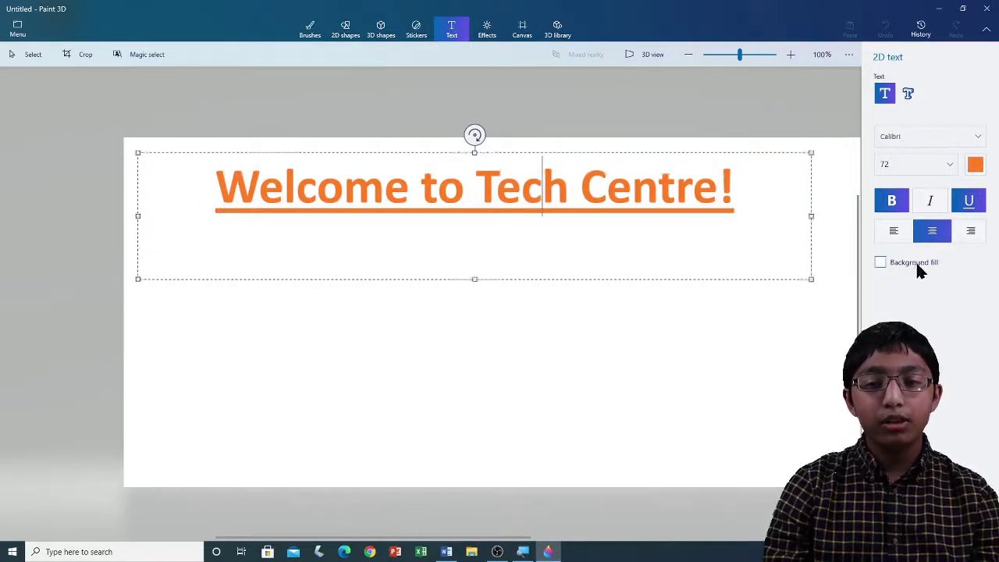
Step: Turn on Background fill and change its colour from yellow to light cyan
left_click(882, 262)
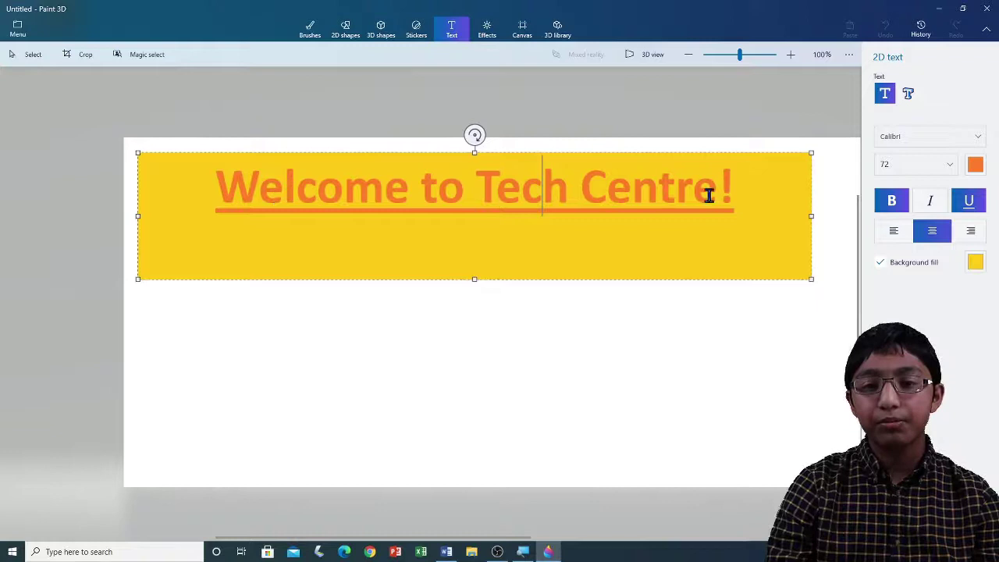
left_click(975, 263)
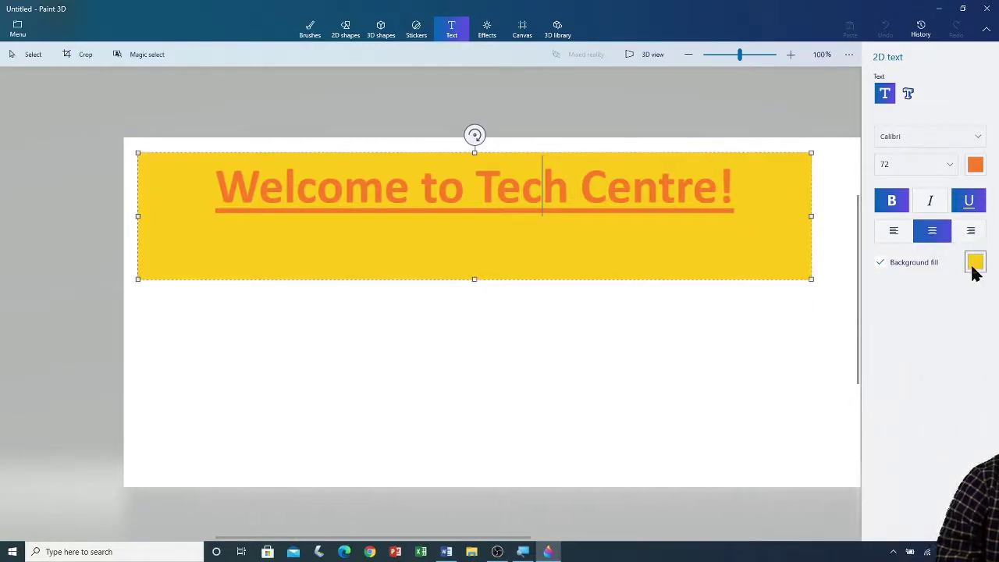
left_click(974, 264)
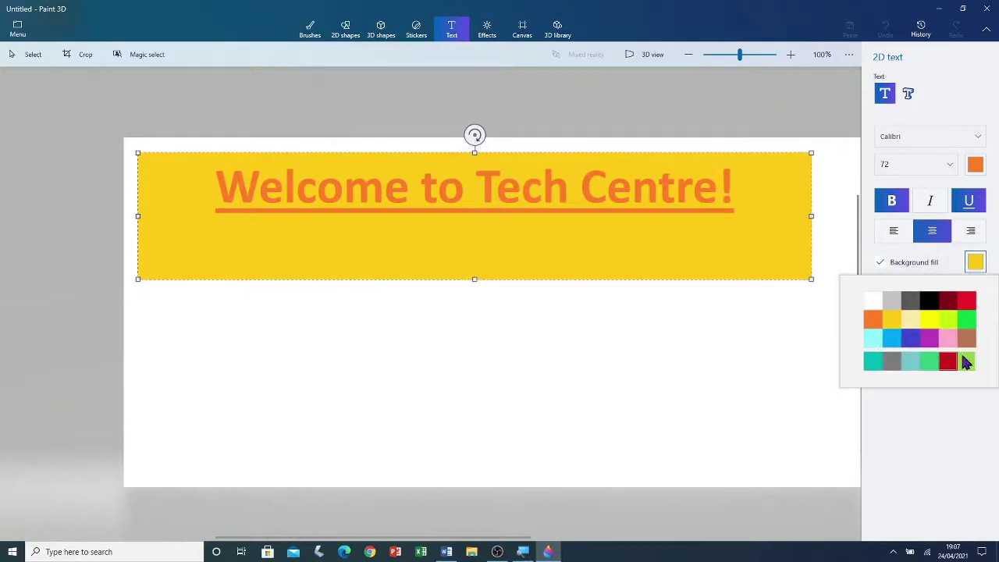
left_click(875, 336)
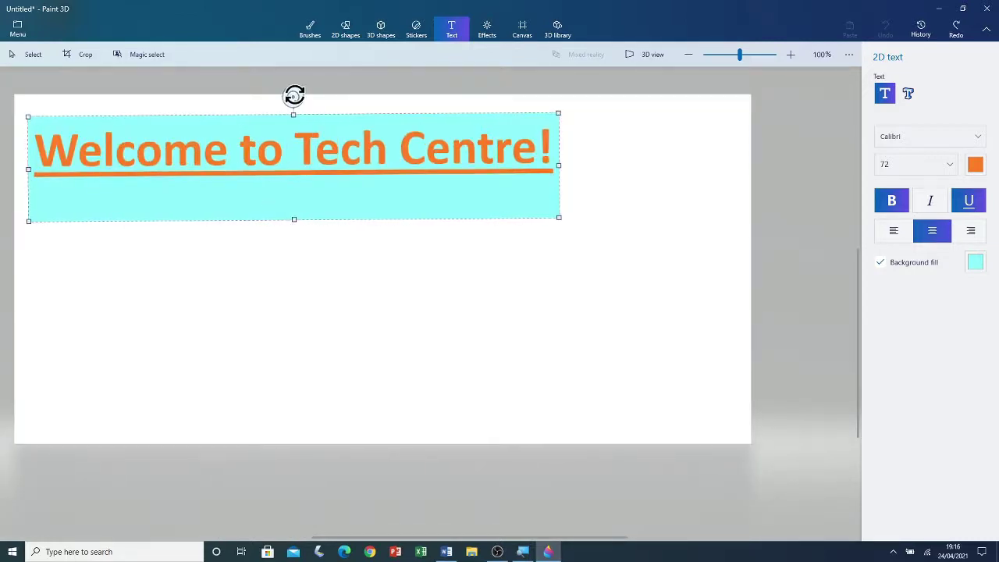
Step: Rotate the text box about 21° clockwise, move it toward the centre, and commit it
left_click_drag(295, 95, 320, 102)
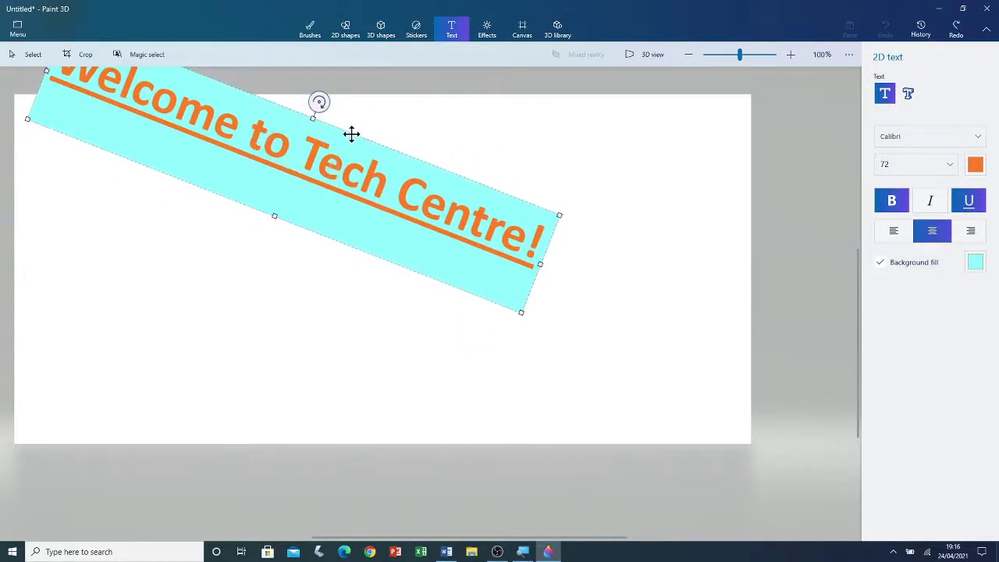
left_click_drag(351, 134, 455, 216)
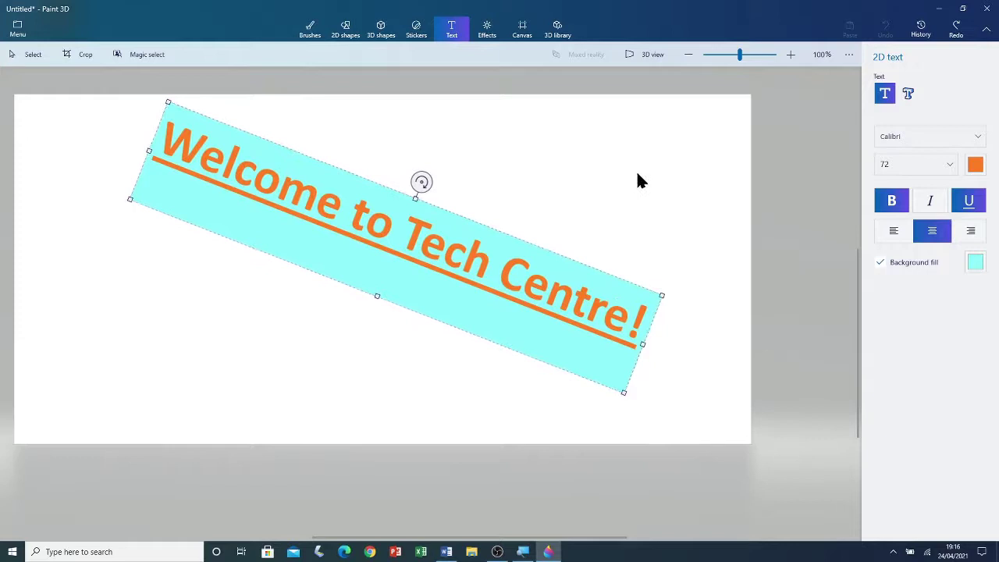
left_click(108, 233)
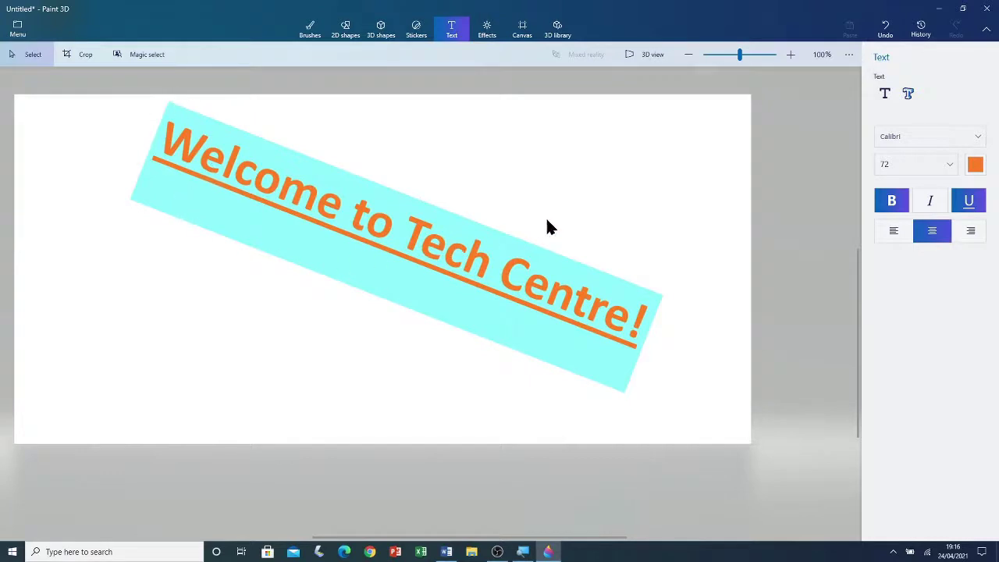
Step: Save the picture as an image named 'Sample File 3.png' in Documents
left_click(21, 35)
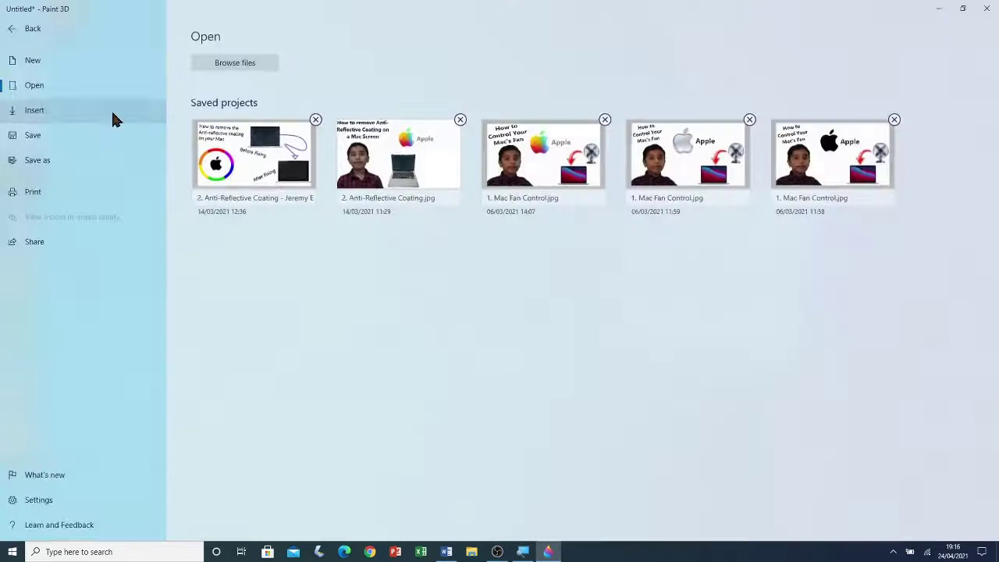
left_click(89, 137)
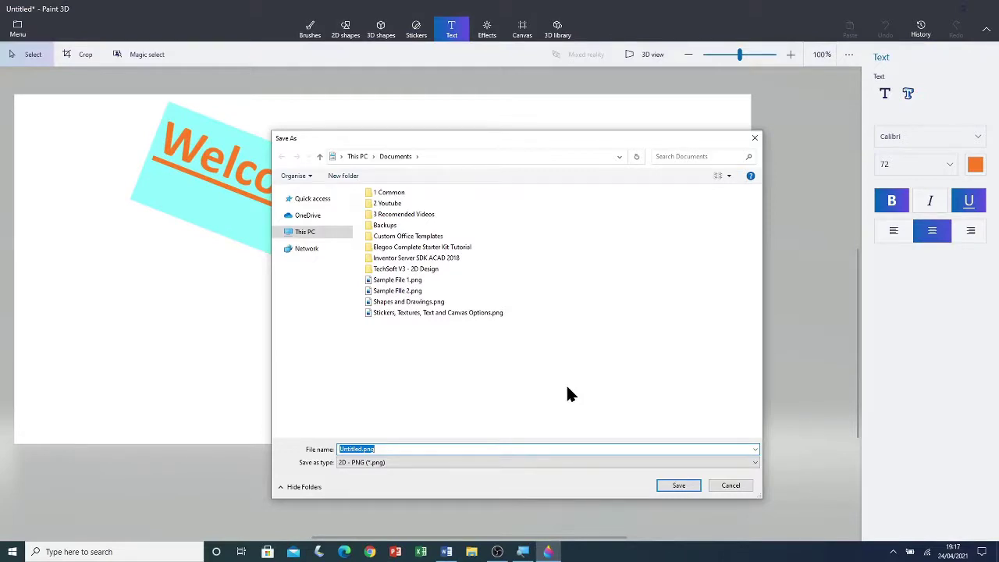
left_click(303, 233)
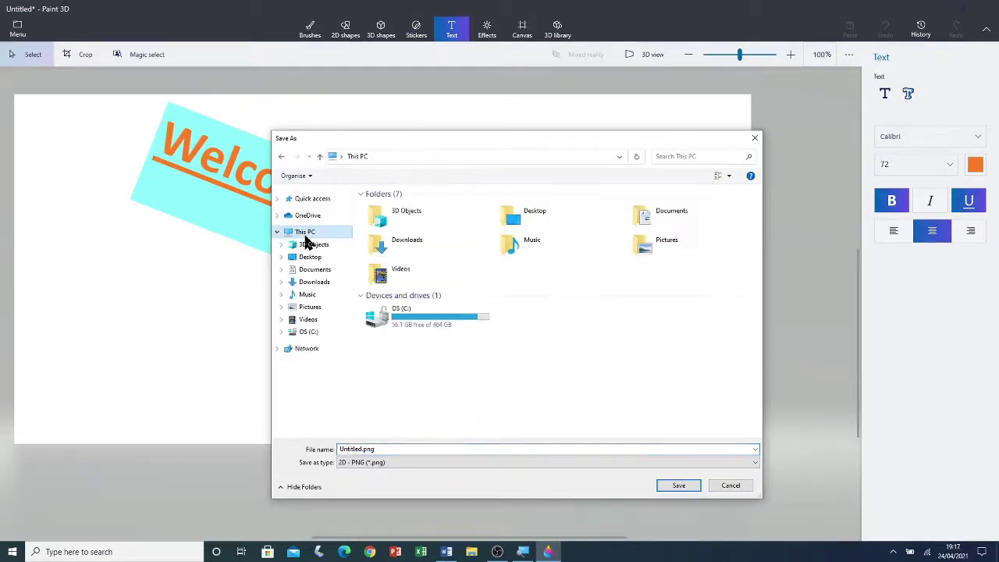
double_click(672, 215)
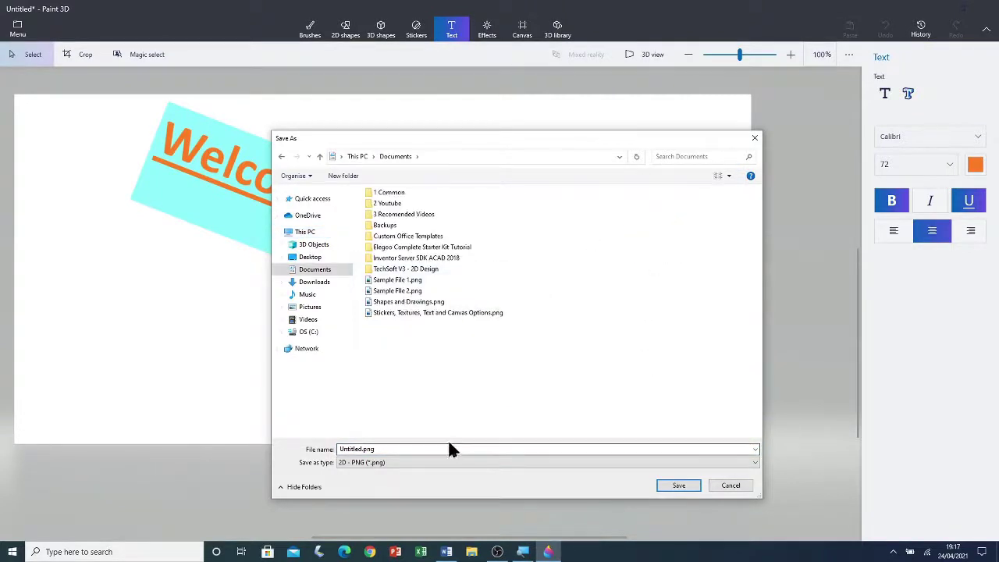
left_click(399, 444)
key("ctrl+a")
key("BackSpace")
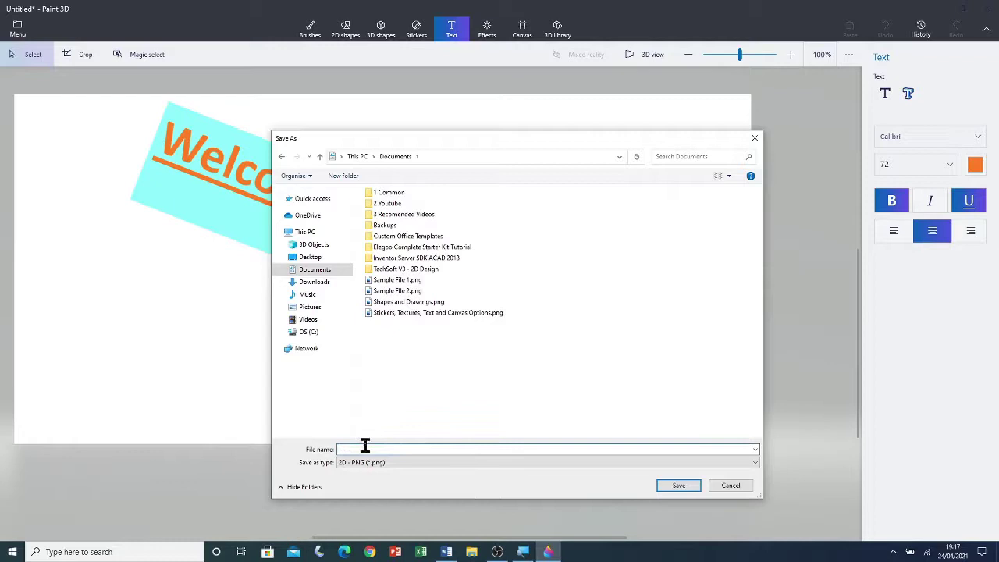
type("Sample Fi")
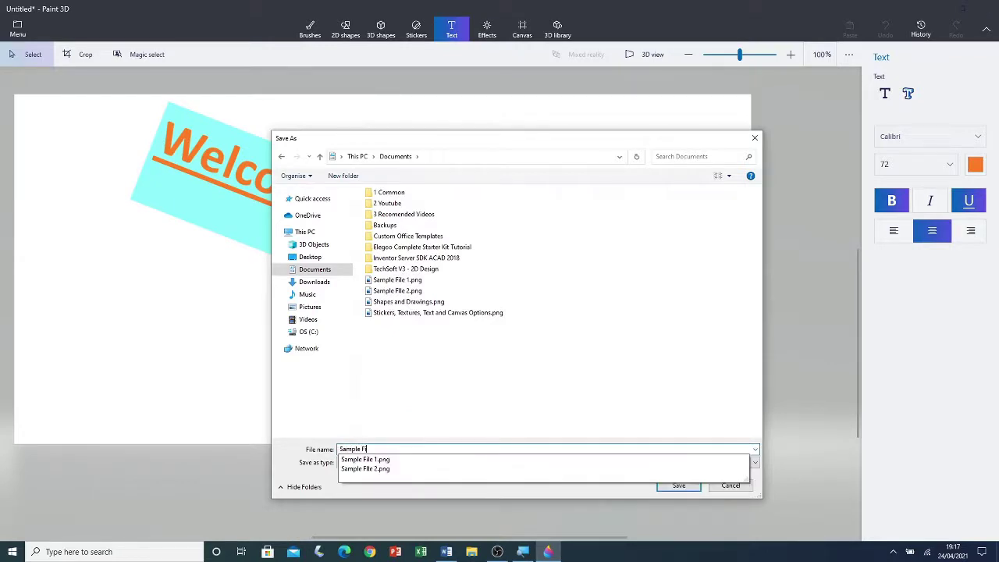
type("le 3")
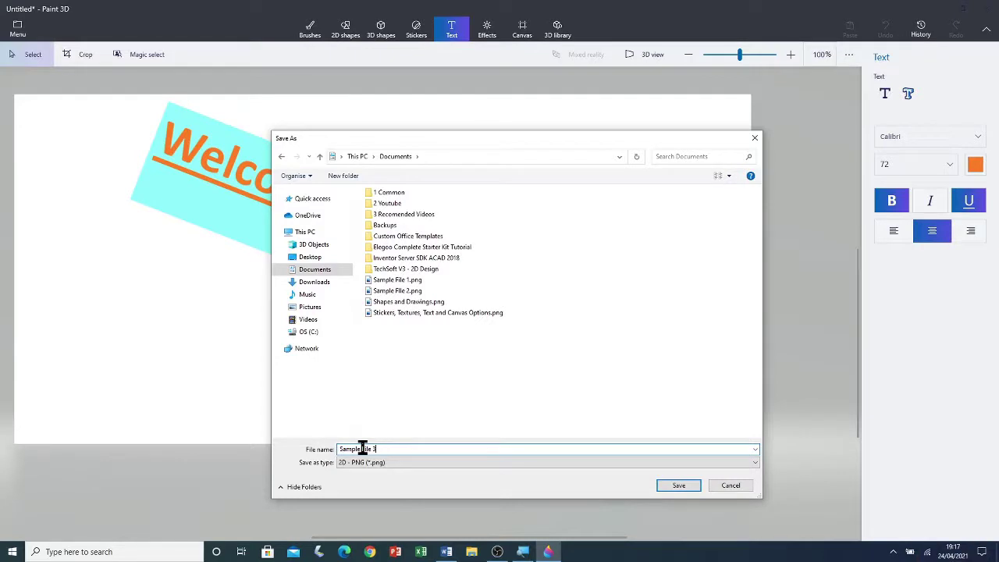
left_click(687, 485)
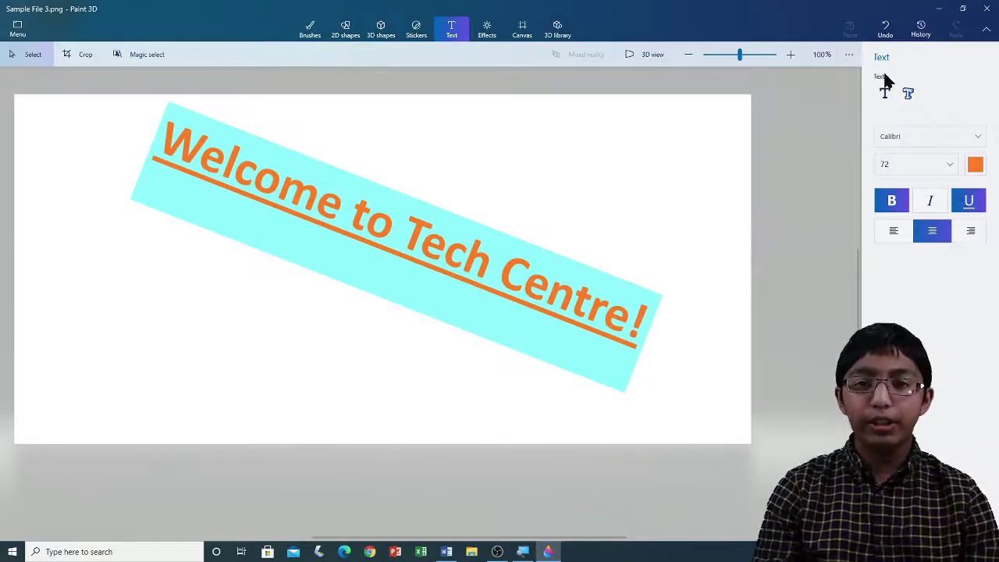
Step: Close the Paint 3D window now that the picture has been saved
left_click(986, 10)
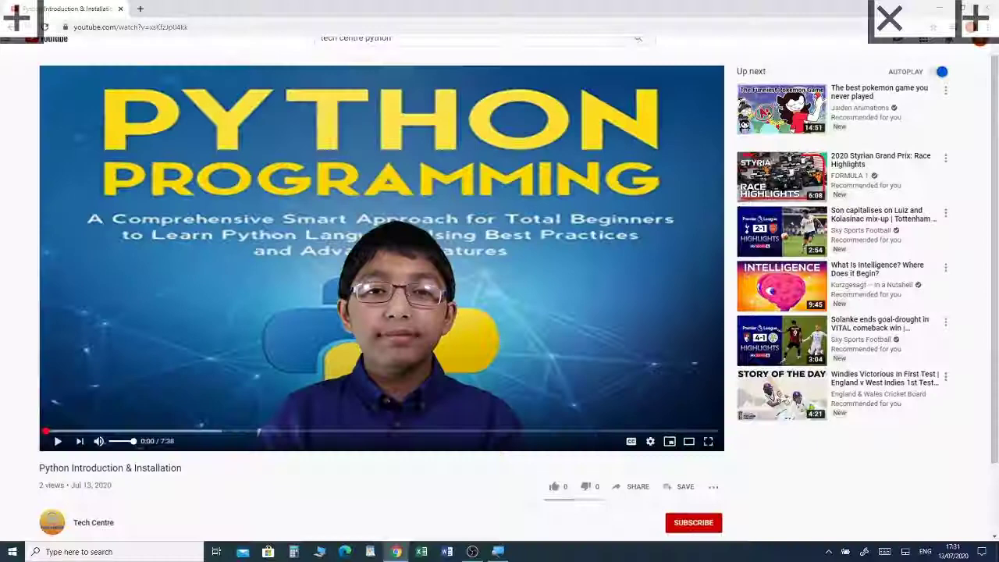
Step: Subscribe to Tech Centre with All notifications, and like the 'Python Introduction & Installation' video
key("ctrl+plus")
key("ctrl+plus")
key("ctrl+plus")
key("ctrl+plus")
key("ctrl+plus")
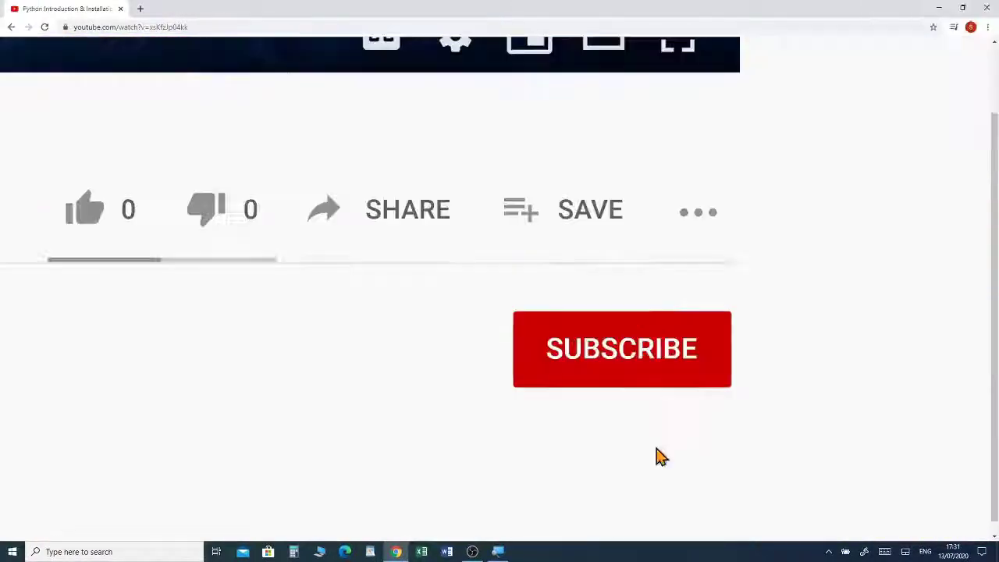
left_click(643, 381)
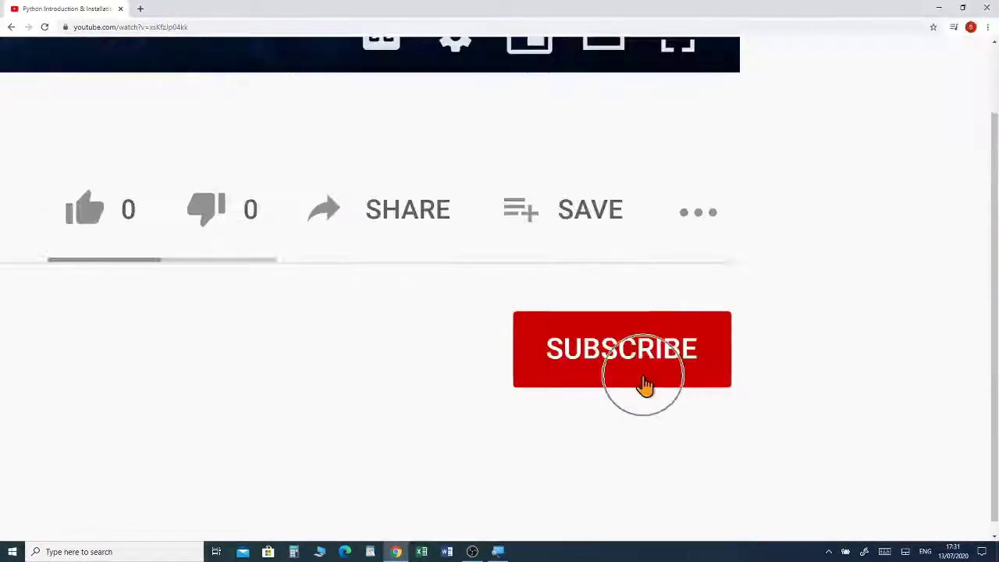
left_click(698, 359)
left_click(754, 350)
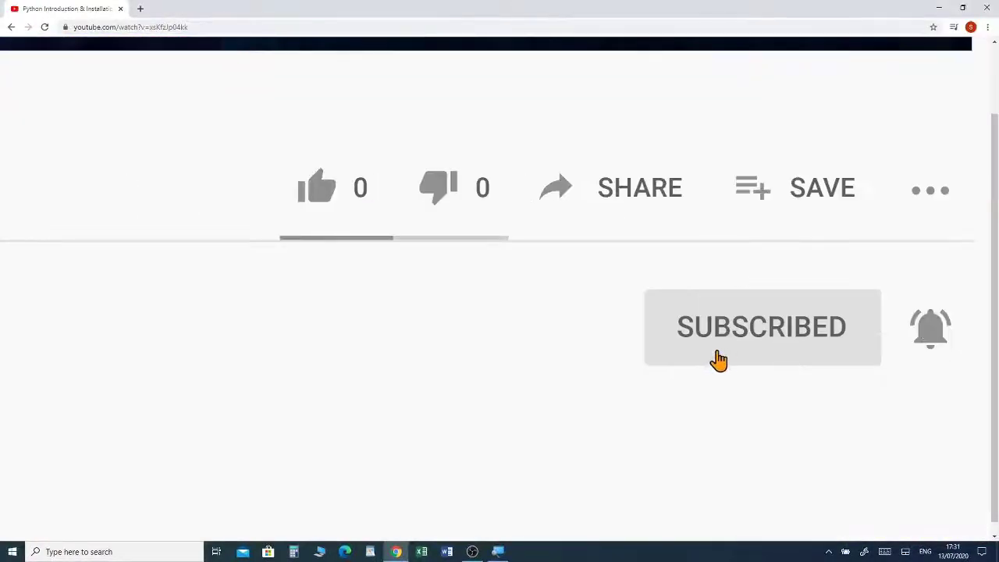